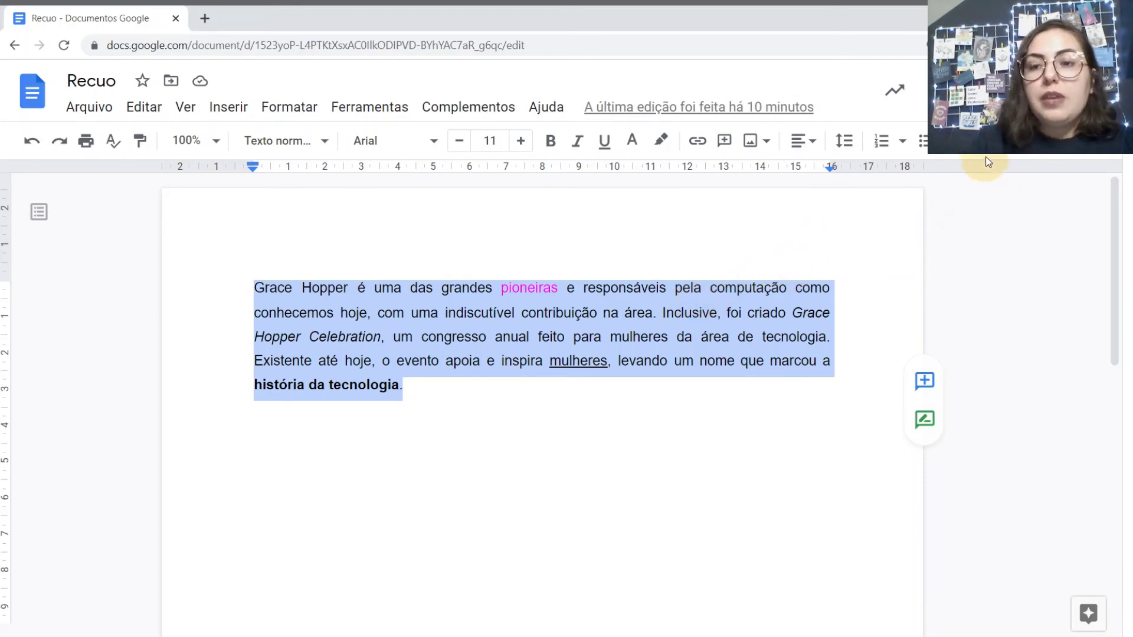
Reduce the browser page zoom one level so the complete formatting toolbar fits on screen, and clear the text selection
click(965, 140)
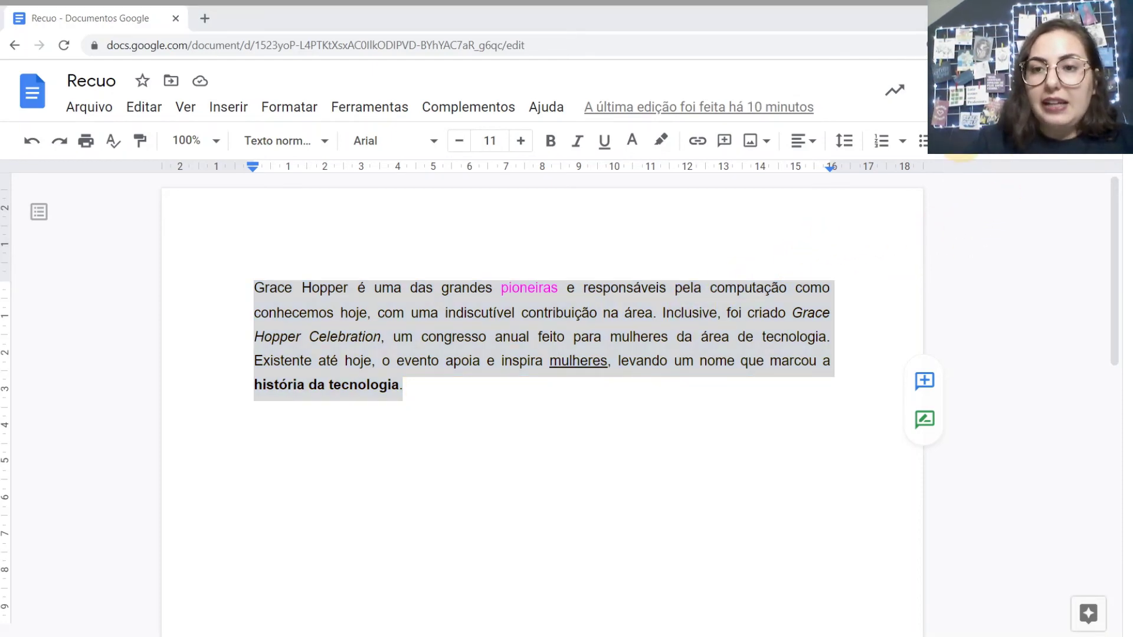
click(971, 127)
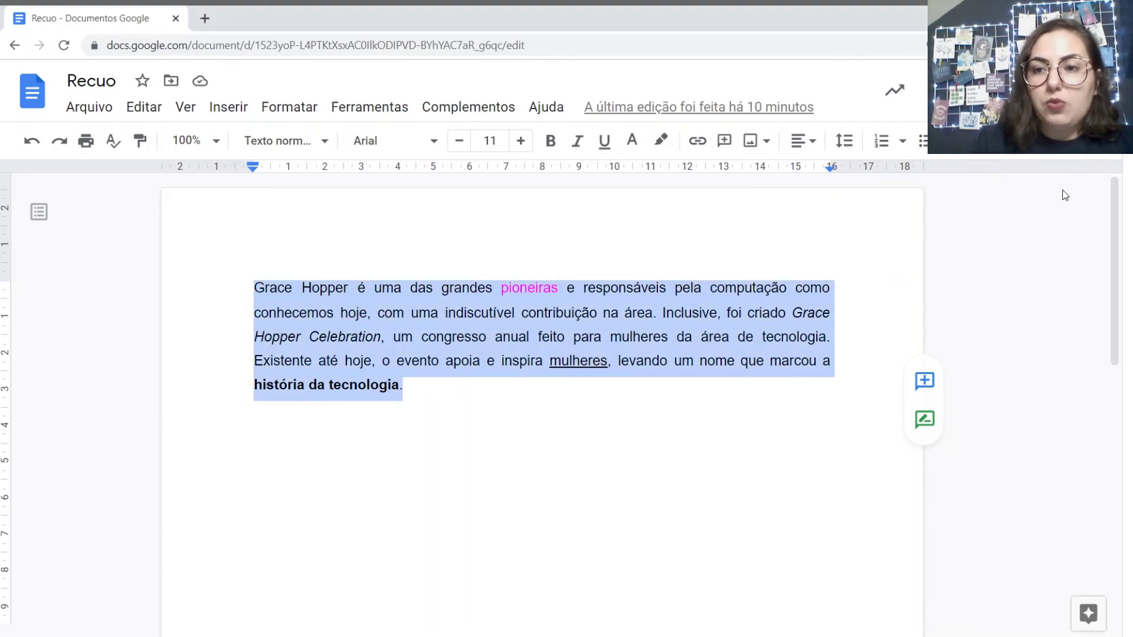
key(ctrl+minus)
click(645, 389)
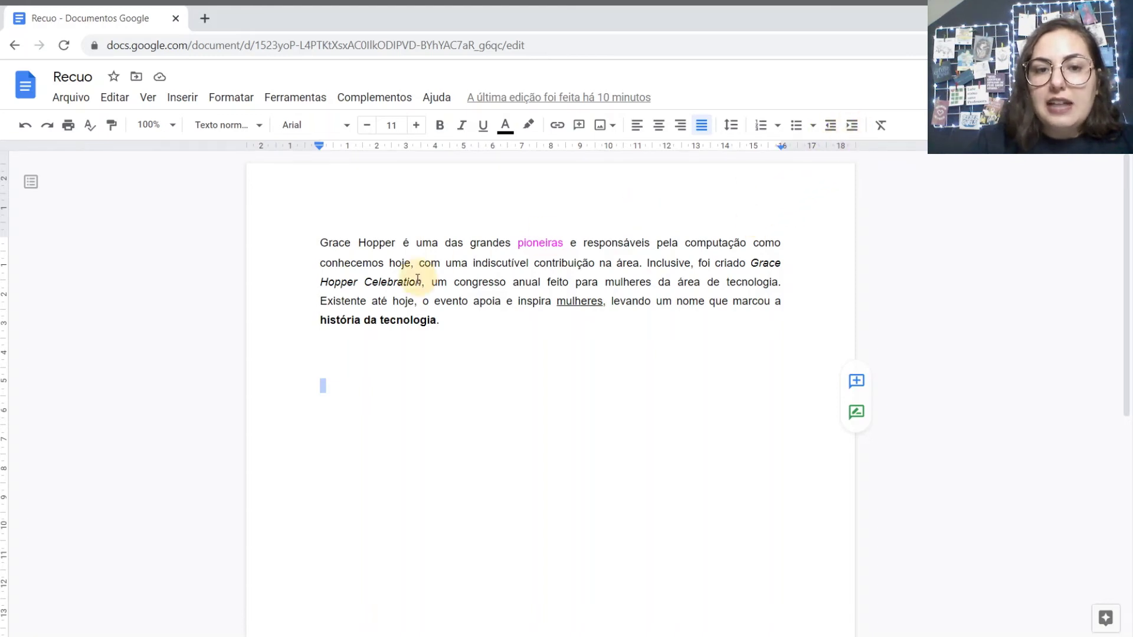
Increase the left indent of the Grace Hopper paragraph by six levels
click(321, 242)
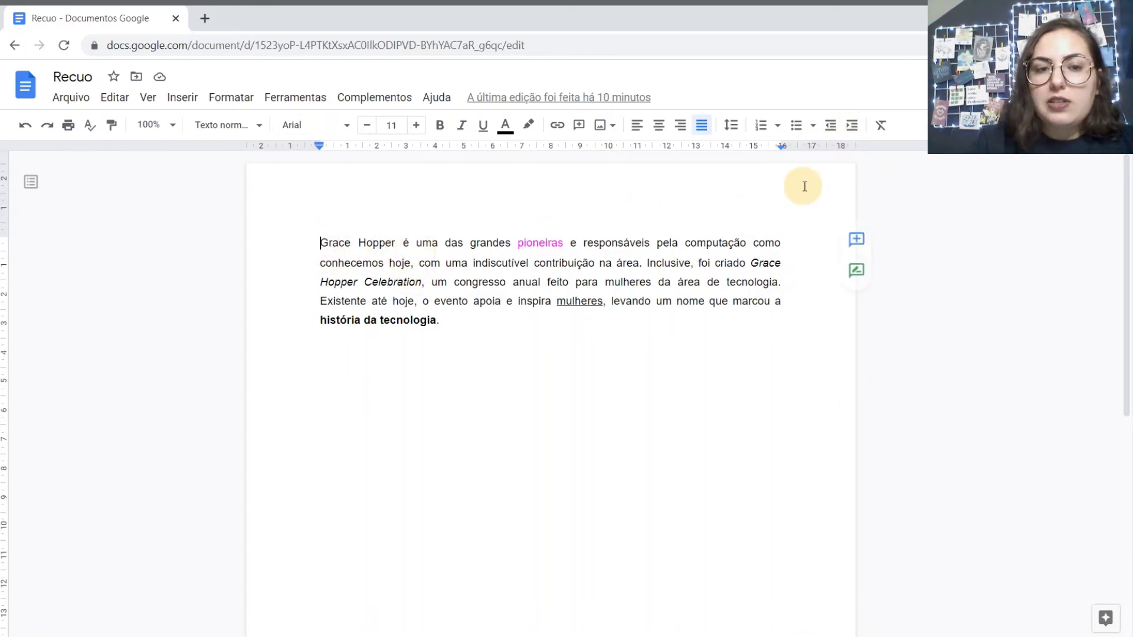
click(851, 126)
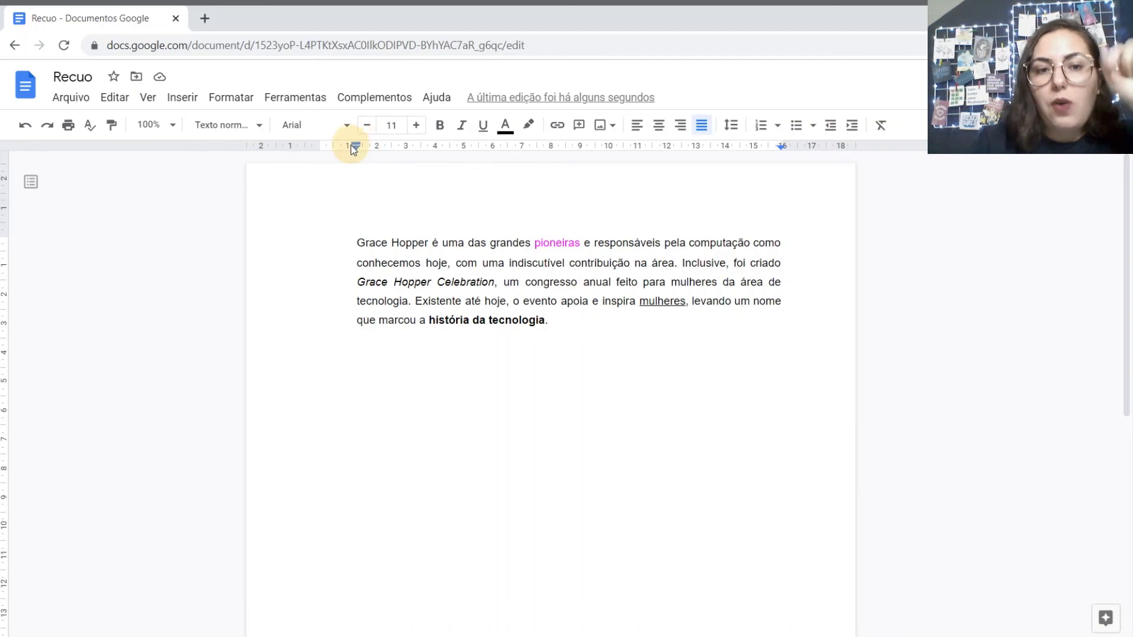
click(852, 126)
click(851, 127)
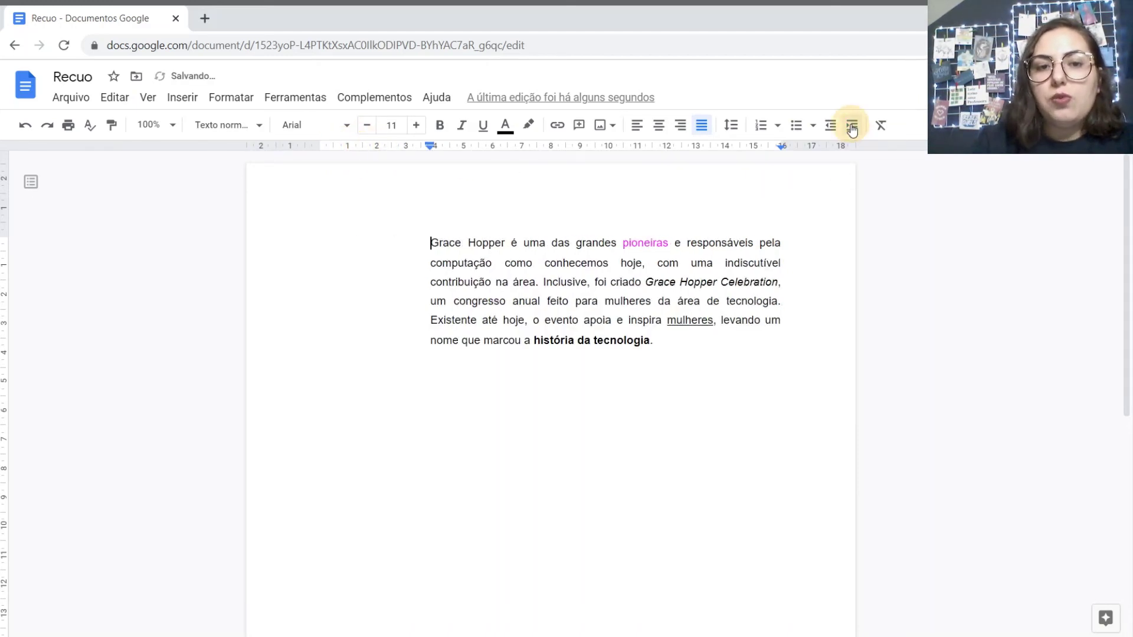
click(852, 126)
click(852, 127)
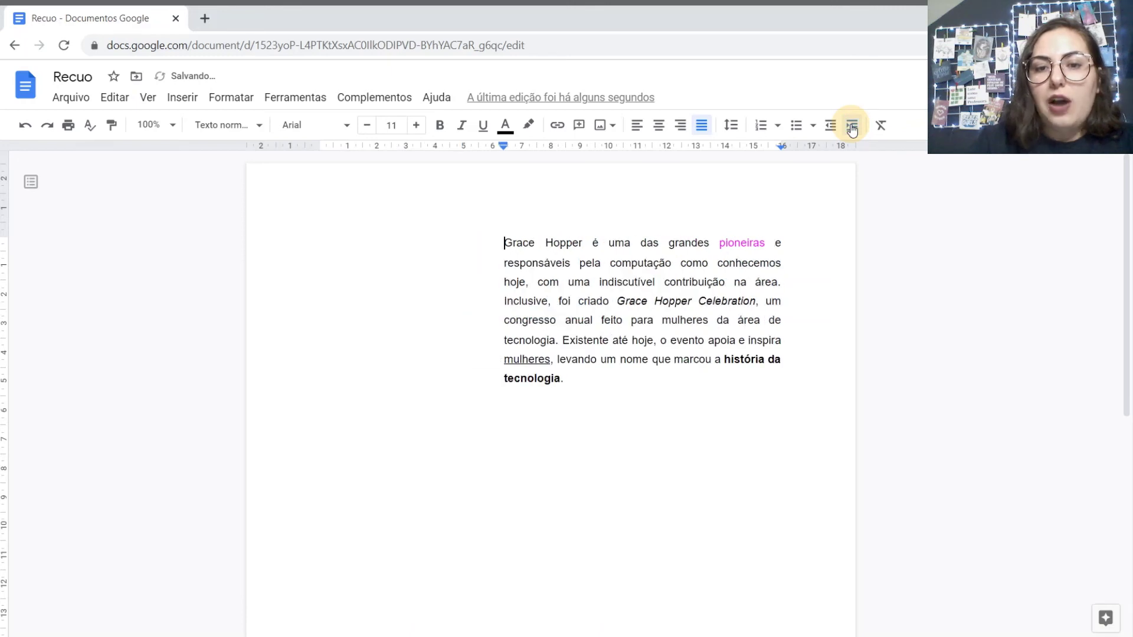
click(851, 126)
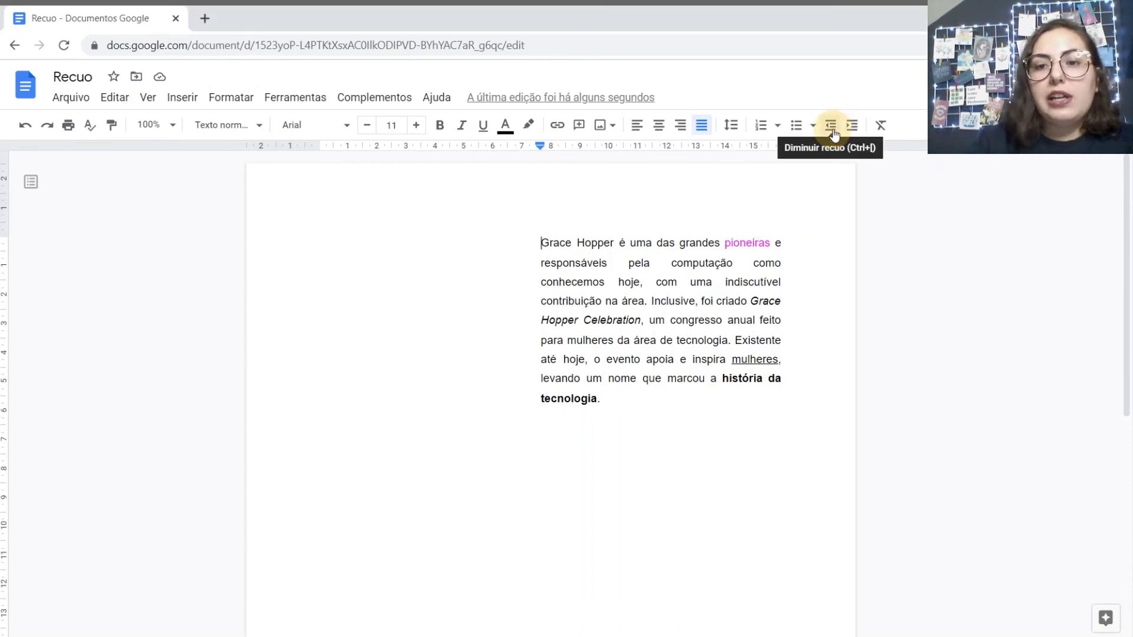
Decrease the paragraph's indent by six levels, bringing it back to the left margin
click(831, 126)
click(831, 126)
click(831, 127)
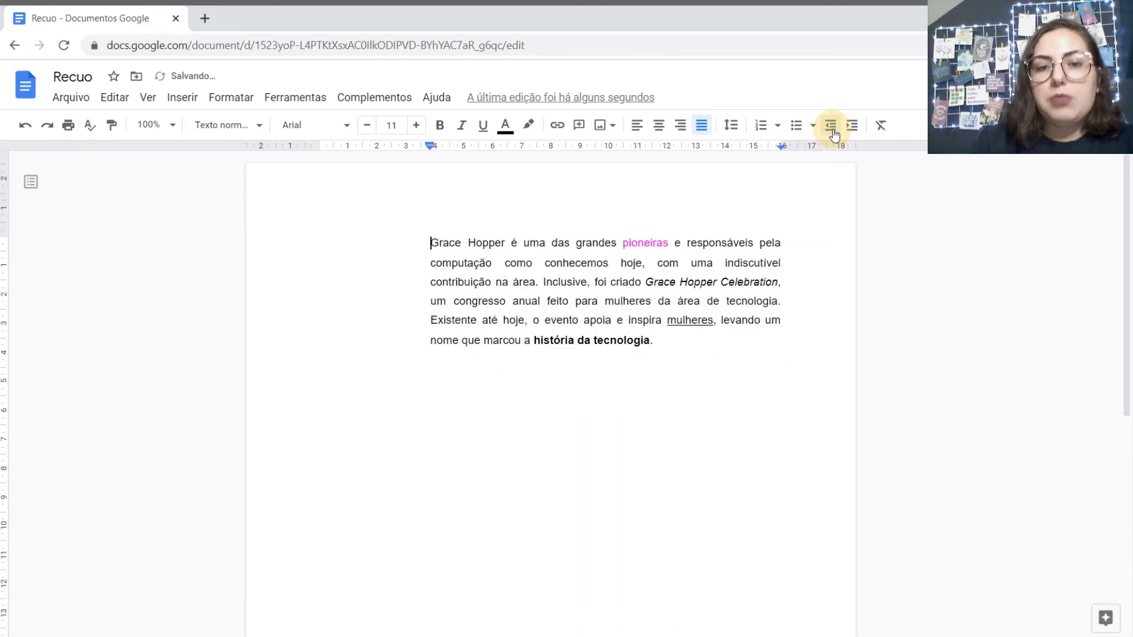
click(833, 128)
click(833, 127)
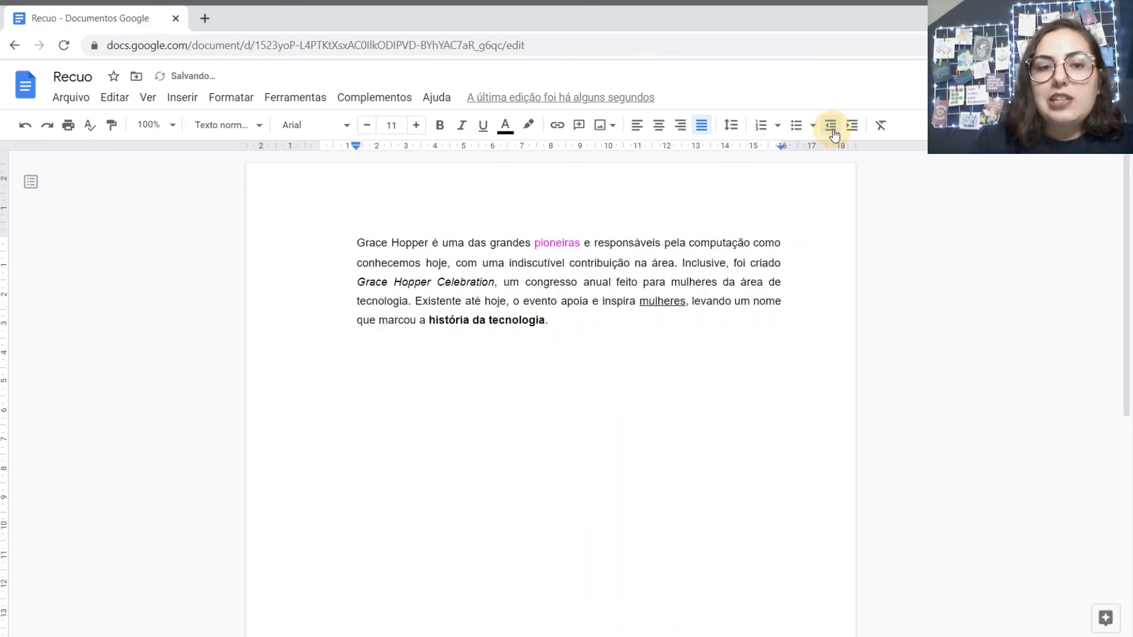
click(832, 129)
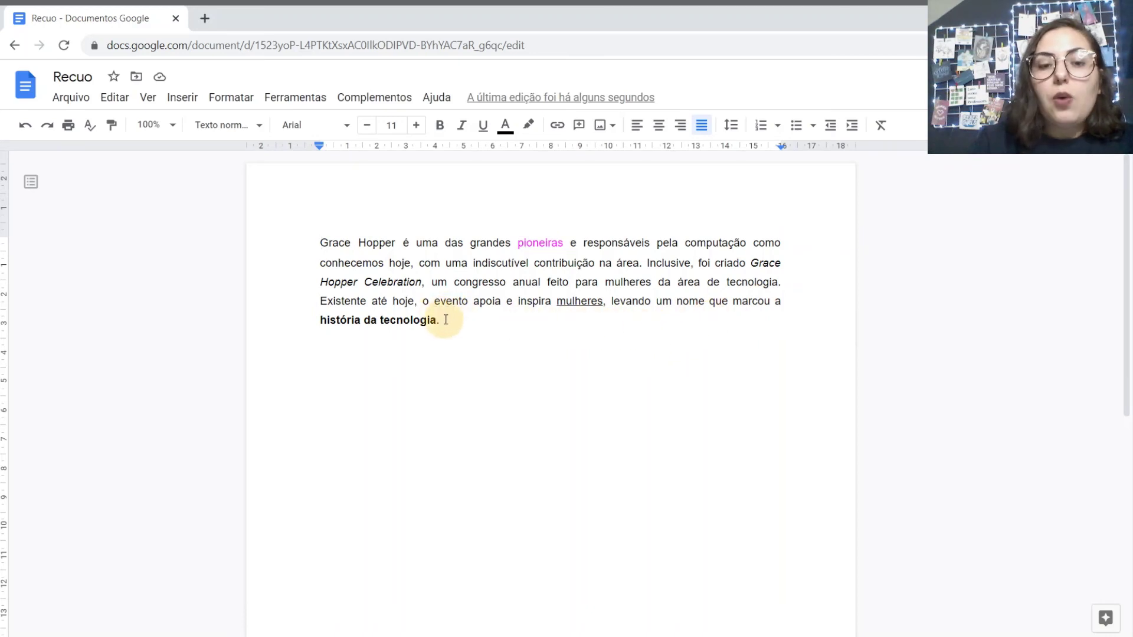
Right-align the entire Grace Hopper paragraph and increase its left indent by three levels
drag(446, 319, 311, 242)
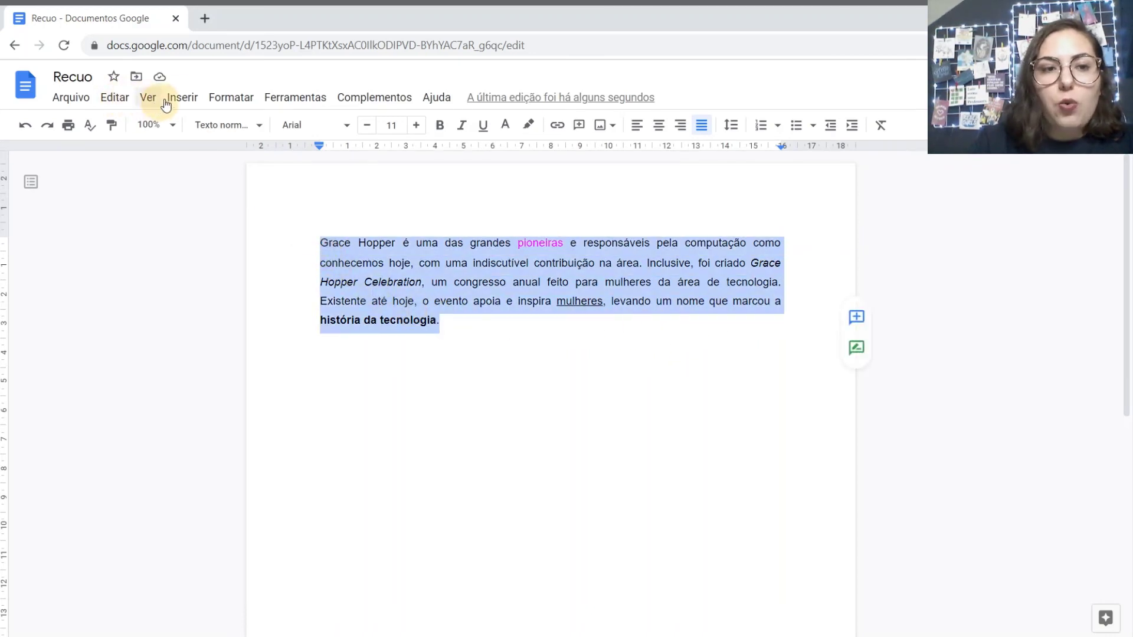
click(229, 97)
mouse_move(269, 192)
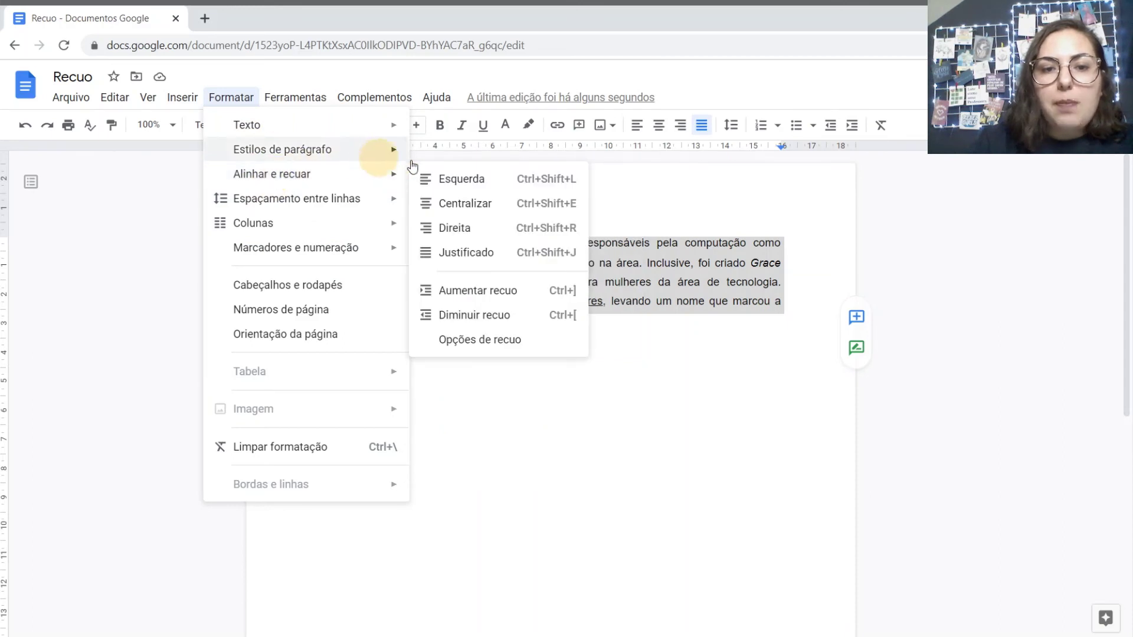
click(453, 227)
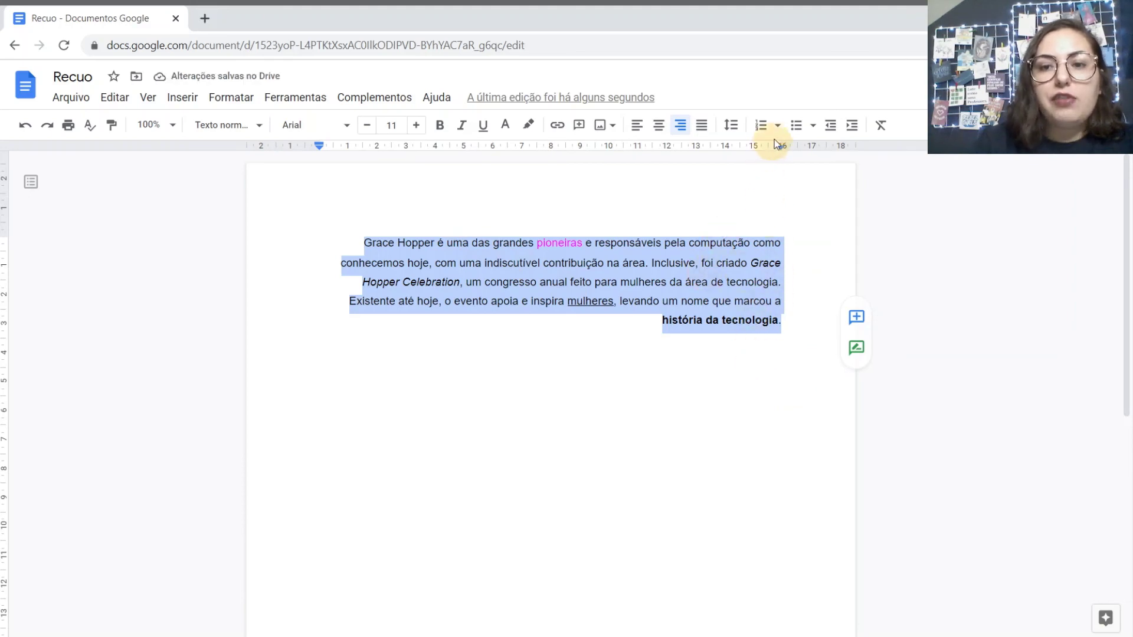
click(853, 133)
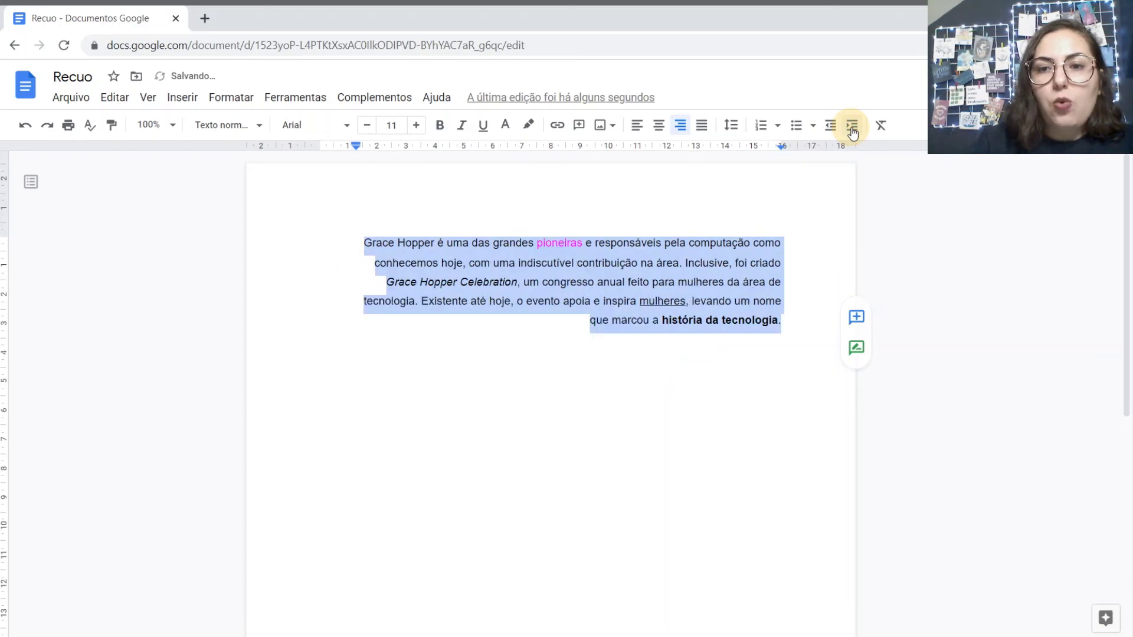
click(853, 132)
click(853, 132)
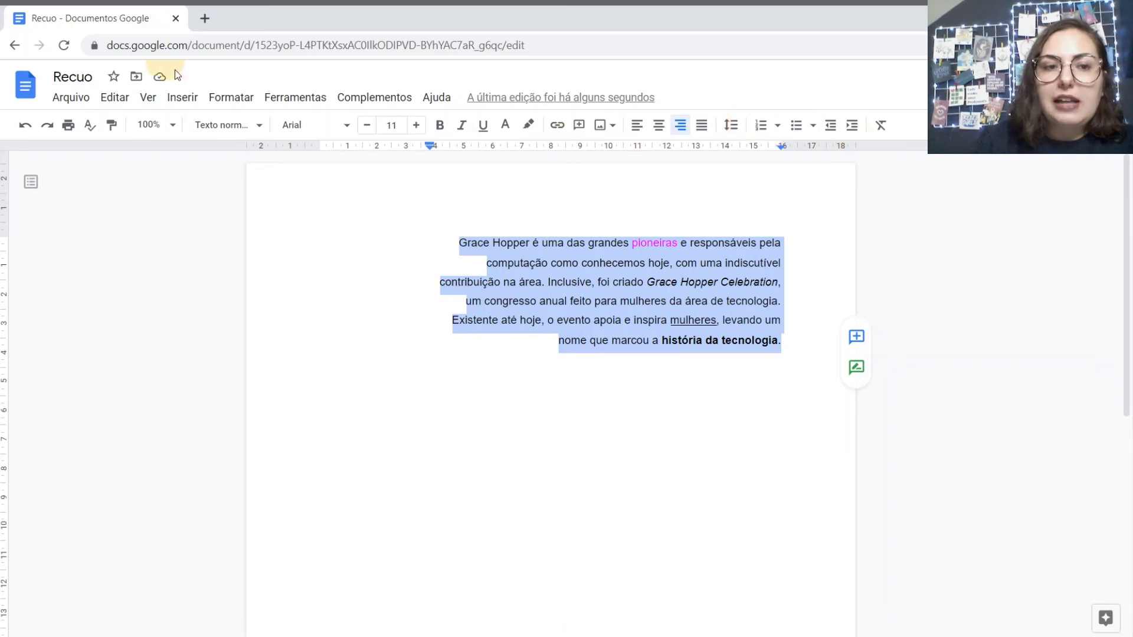
Review the selected paragraph's indent options, including the special indent types, and apply the dialog
click(228, 108)
mouse_move(258, 177)
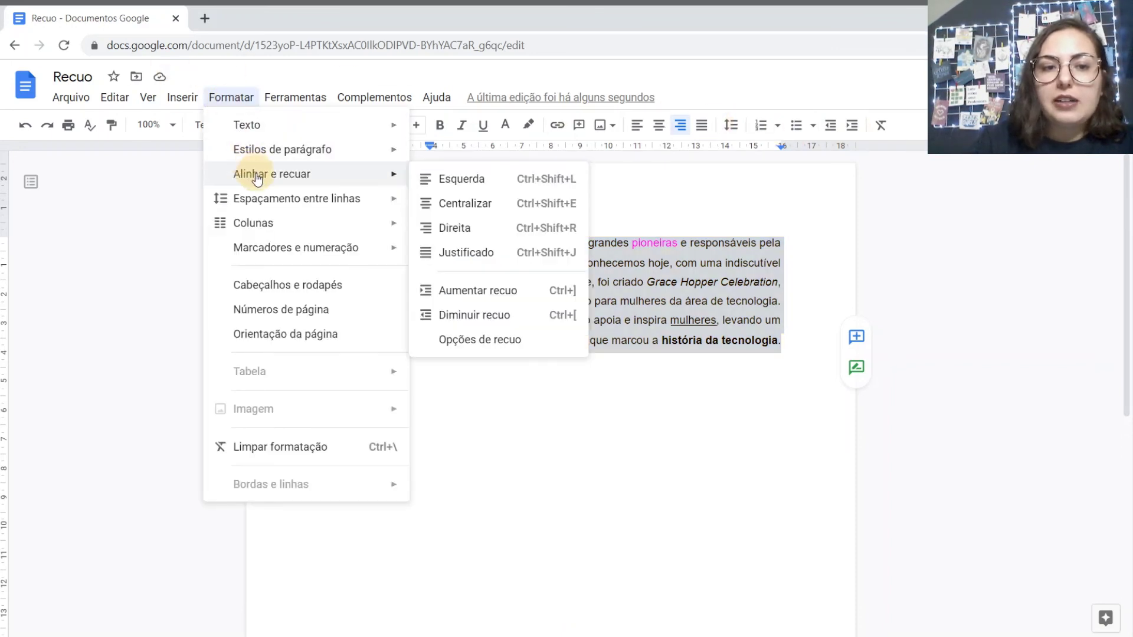
click(502, 339)
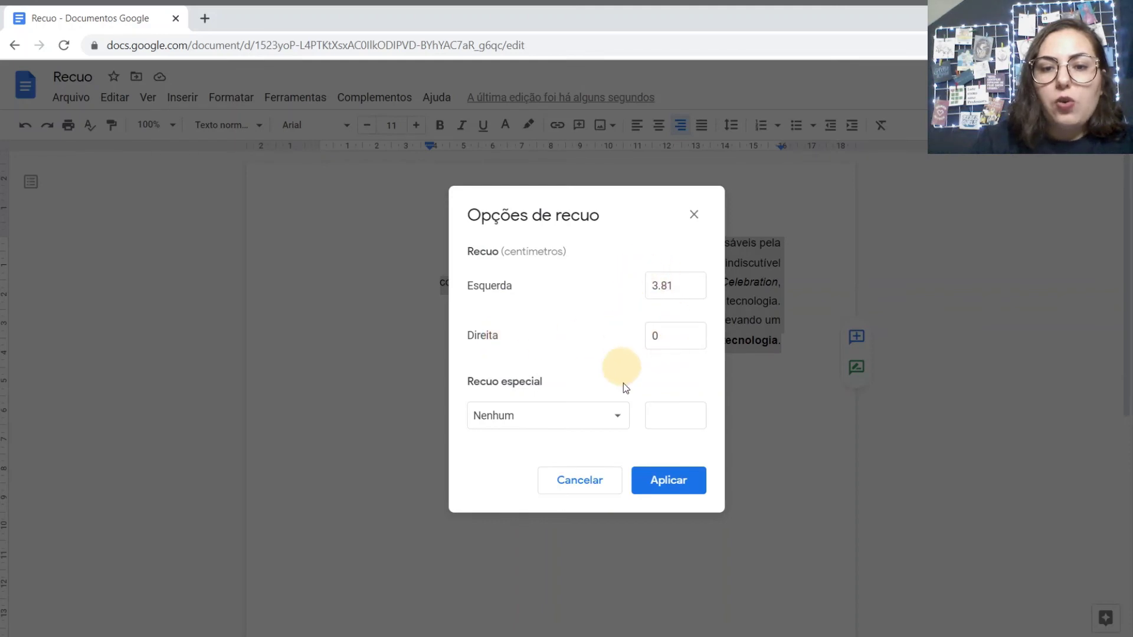
click(580, 415)
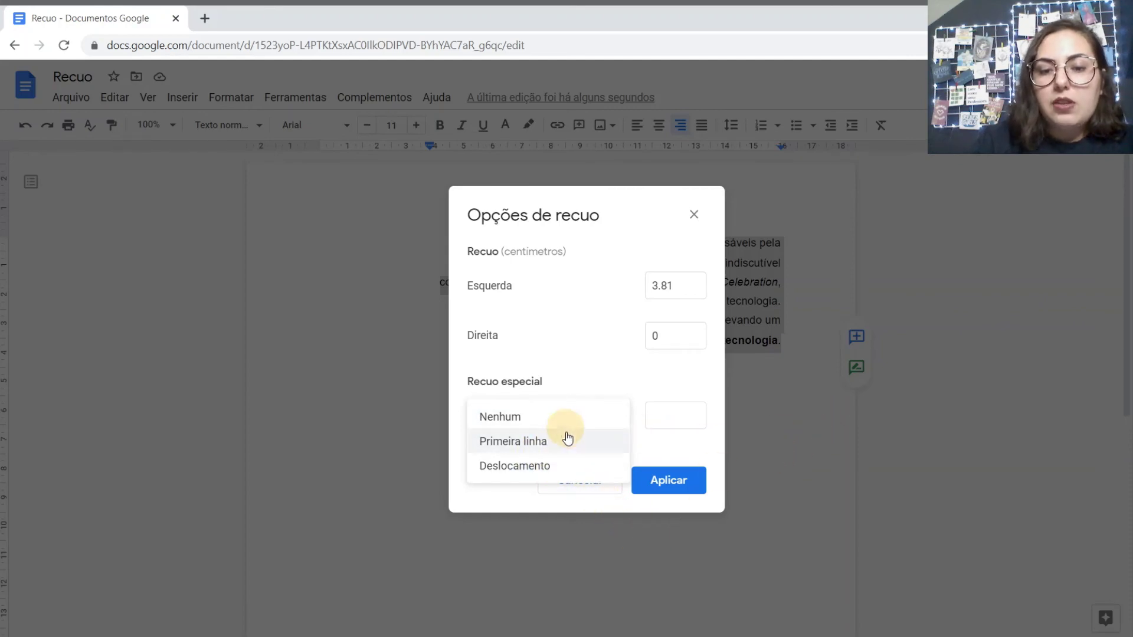
click(673, 481)
click(670, 480)
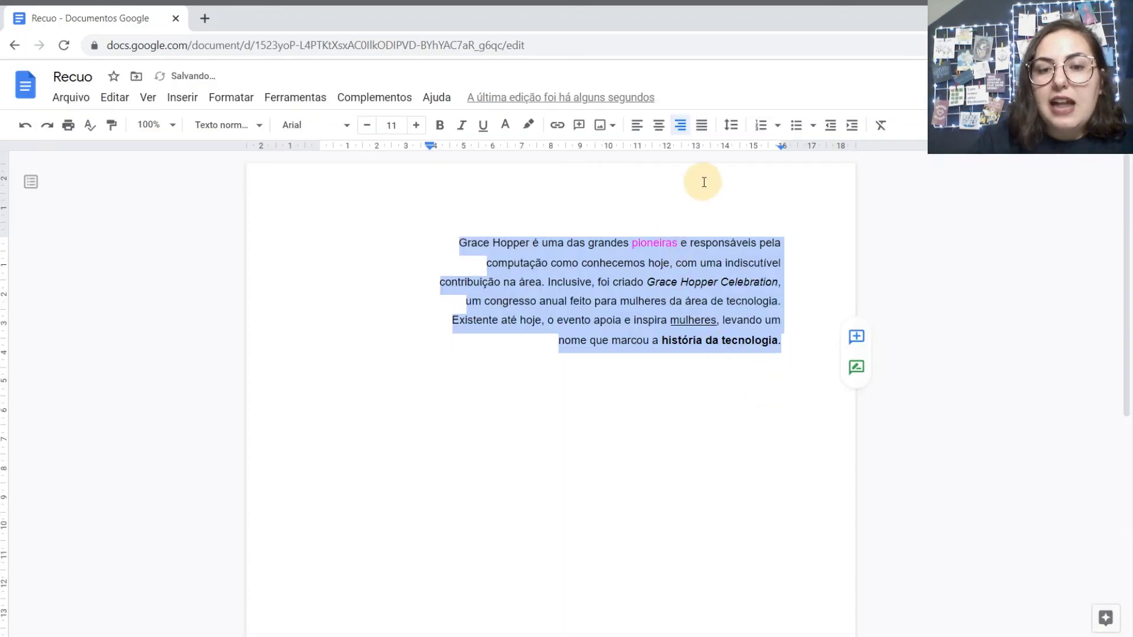
Remove the selected paragraph's left indent and set its alignment back to justified
click(826, 124)
click(826, 124)
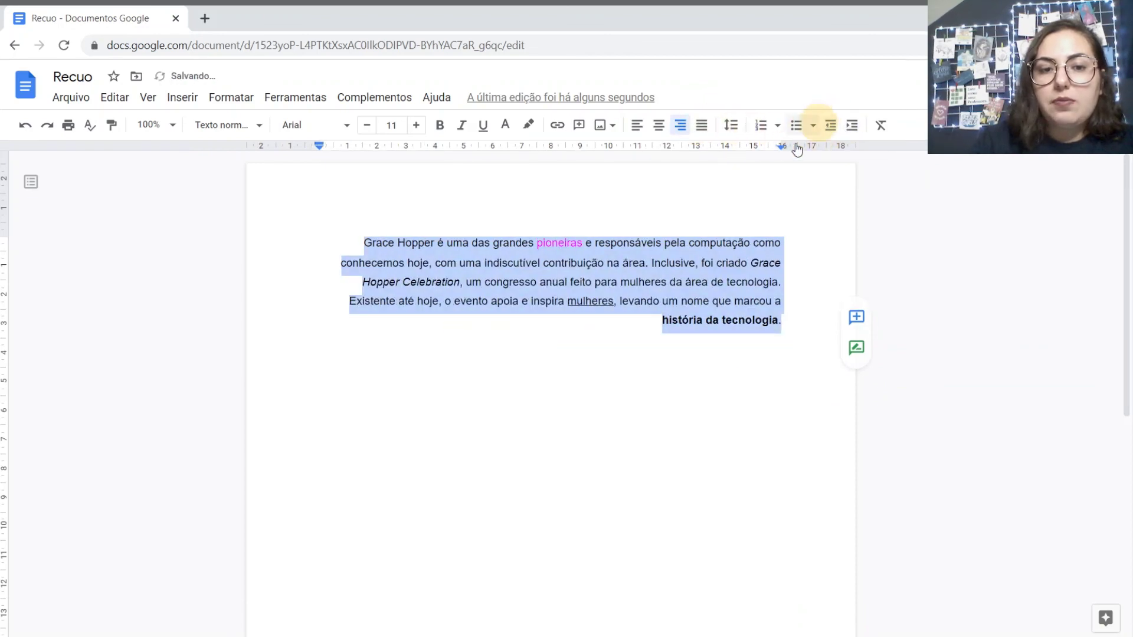
click(708, 128)
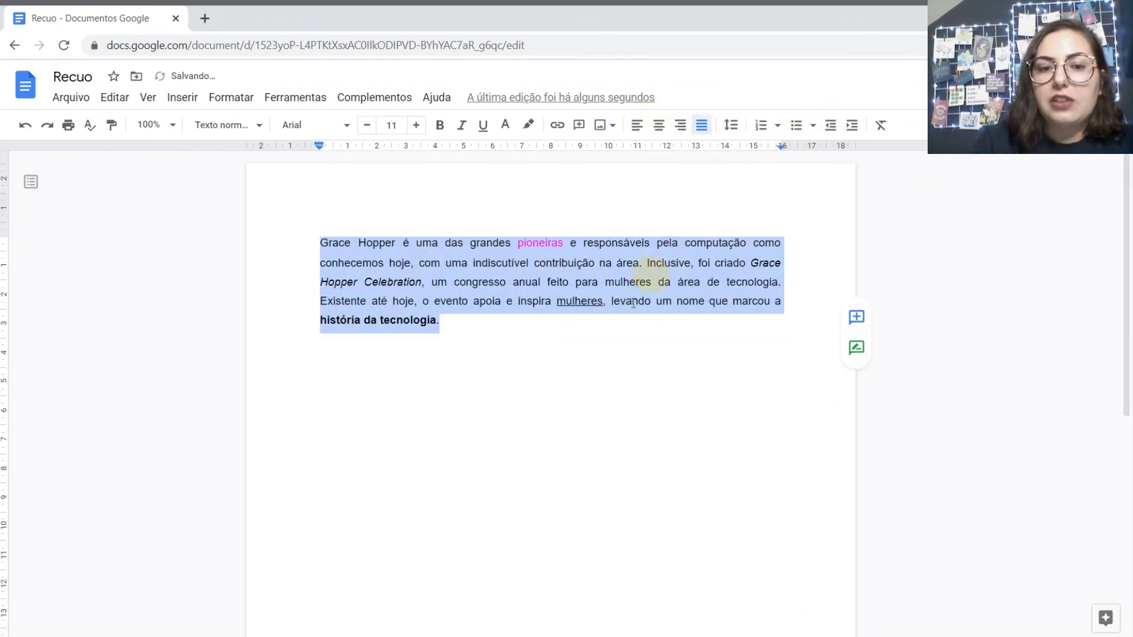
Indent only the first line of the Grace Hopper paragraph by one tab stop
click(322, 243)
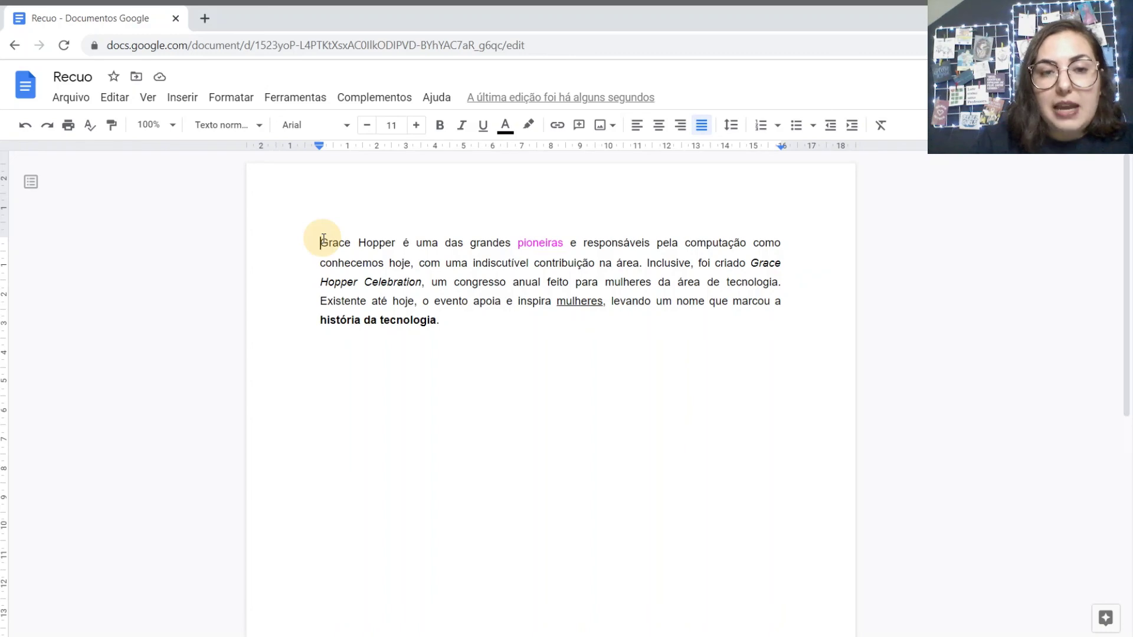
key(Tab)
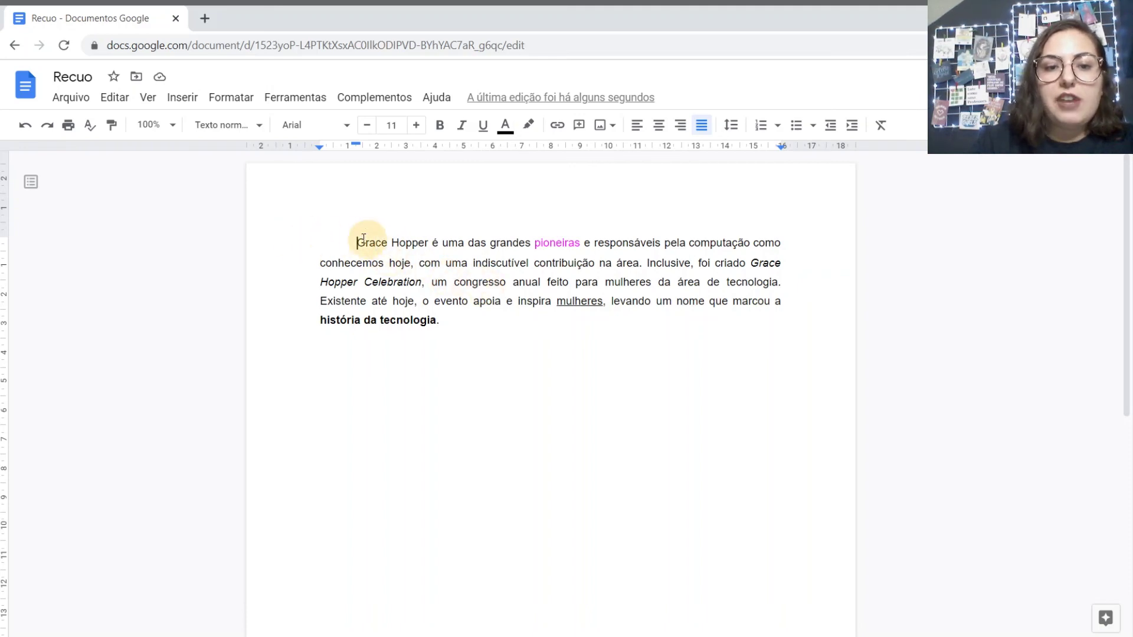
drag(371, 240, 315, 246)
drag(398, 237, 324, 243)
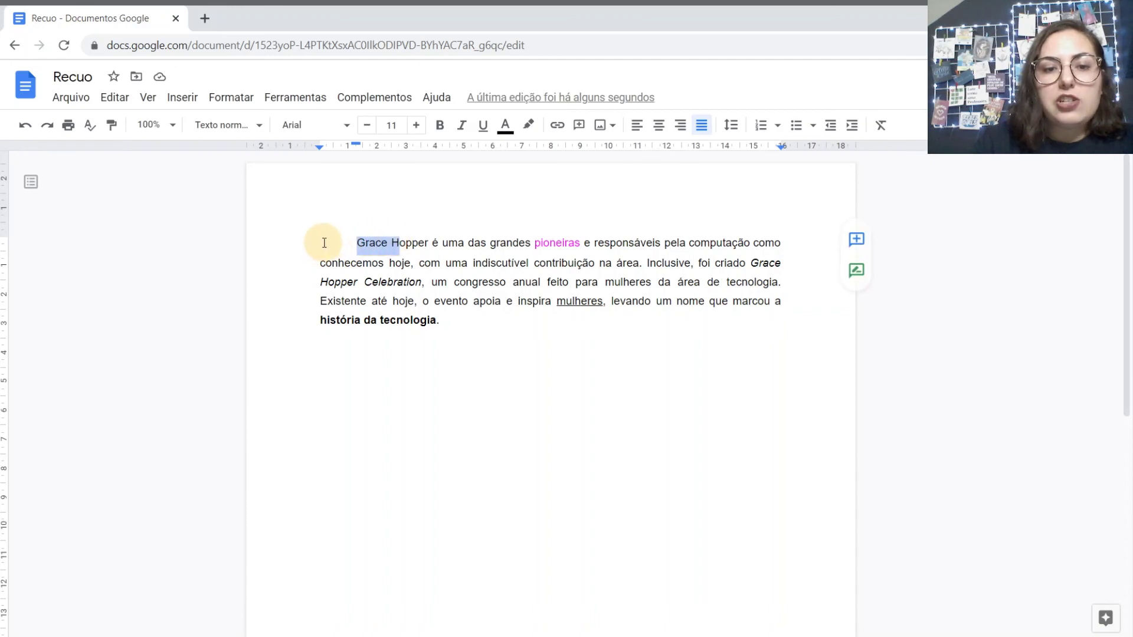
Try indenting the whole paragraph by three more tab stops from its beginning, and undo all the tab indents
click(355, 242)
key(Tab)
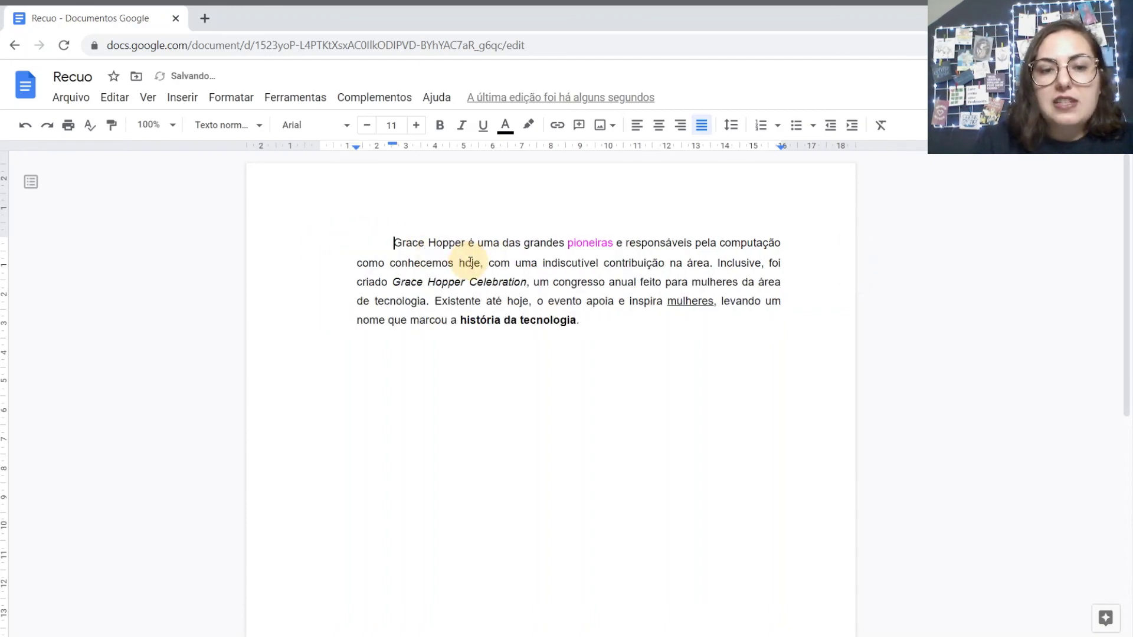
key(Tab)
key(Tab)
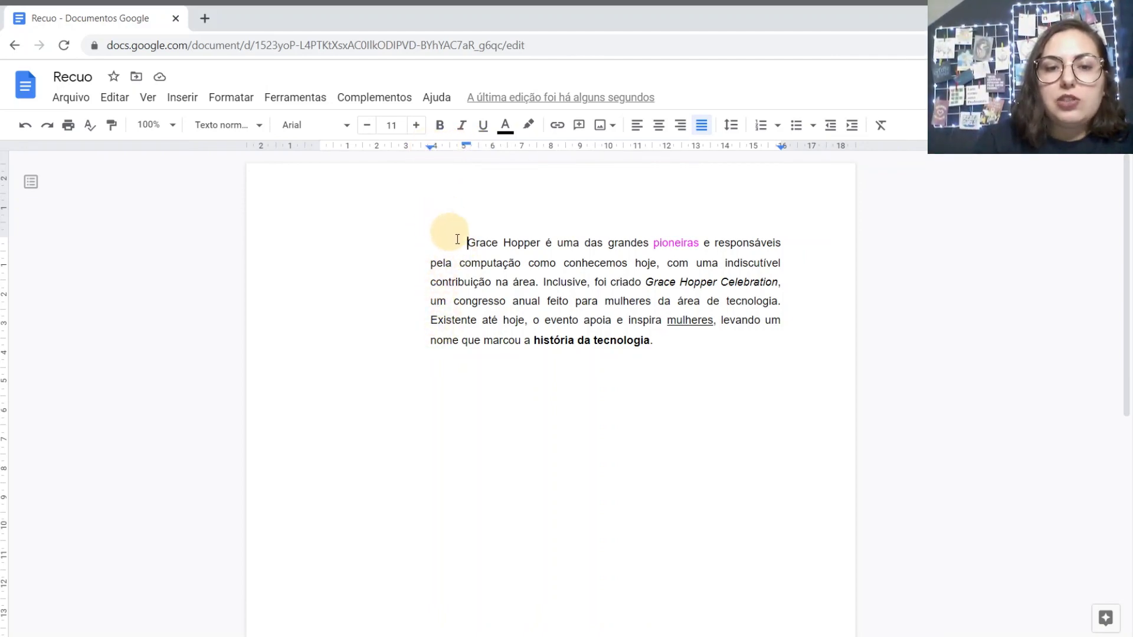
key(ctrl+z)
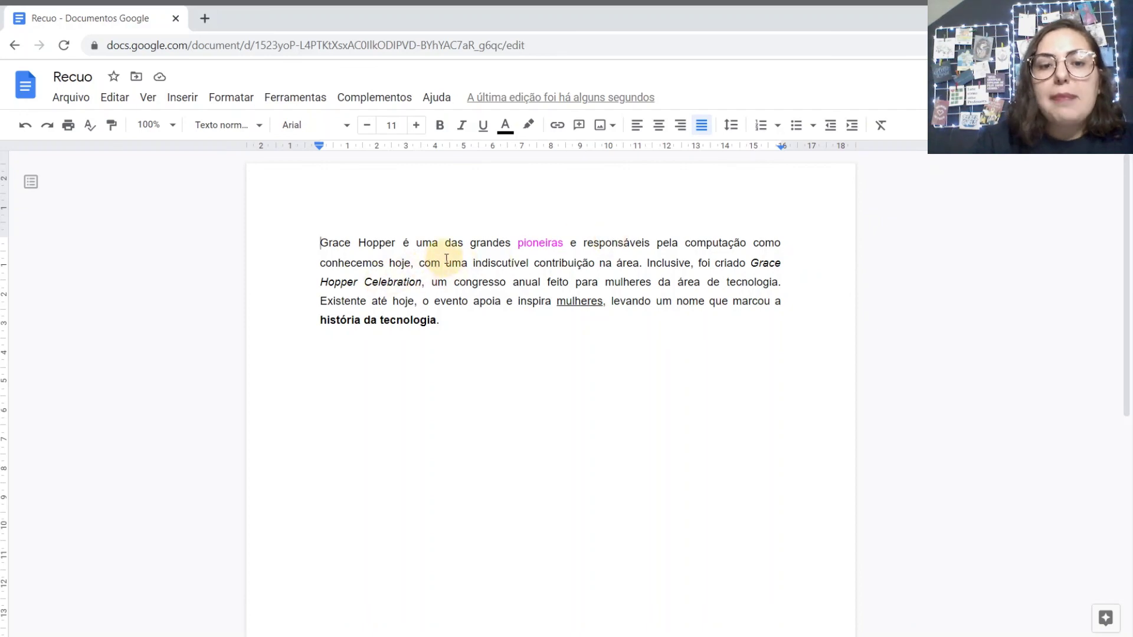
Start a bulleted list below the paragraph with the items "a", "f" and "s", adding a tab-separated "a" to the third
click(474, 328)
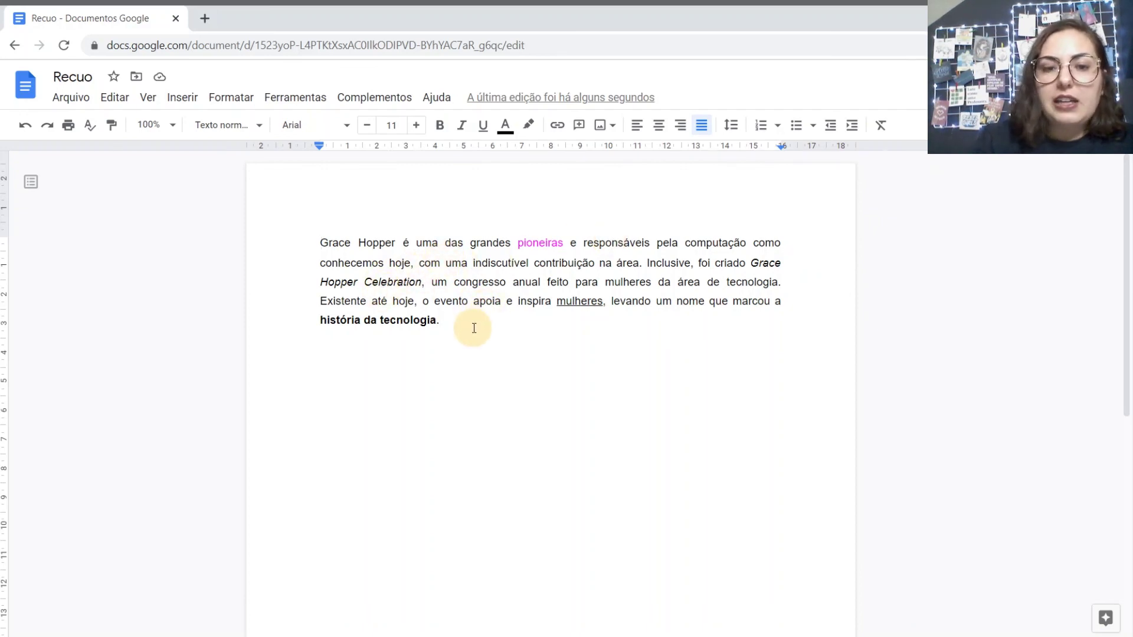
key(Return)
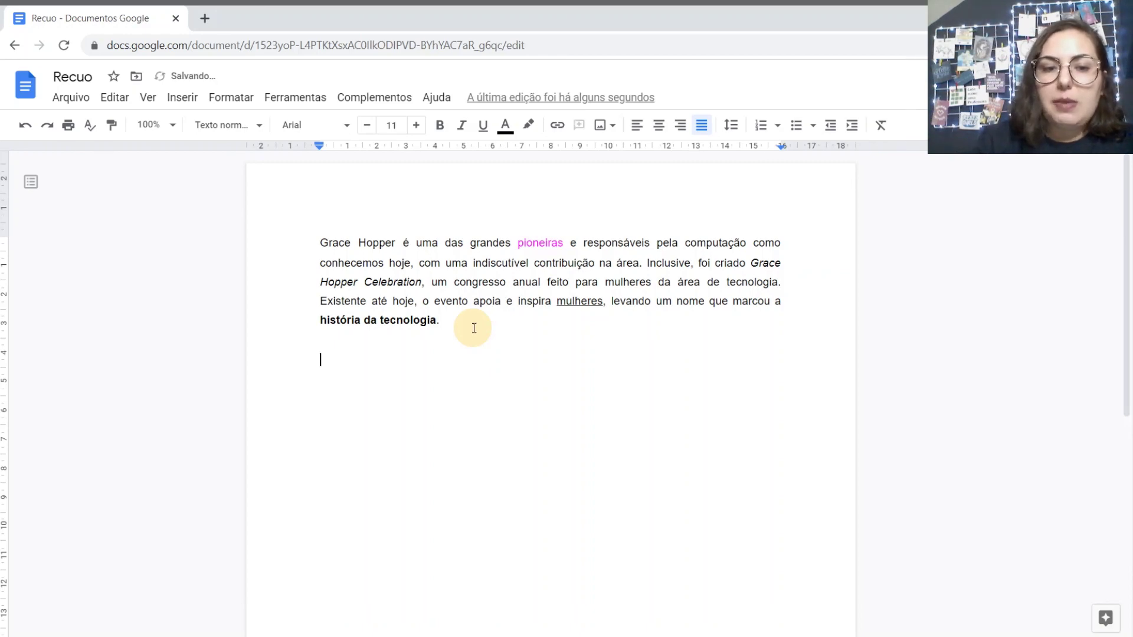
click(796, 126)
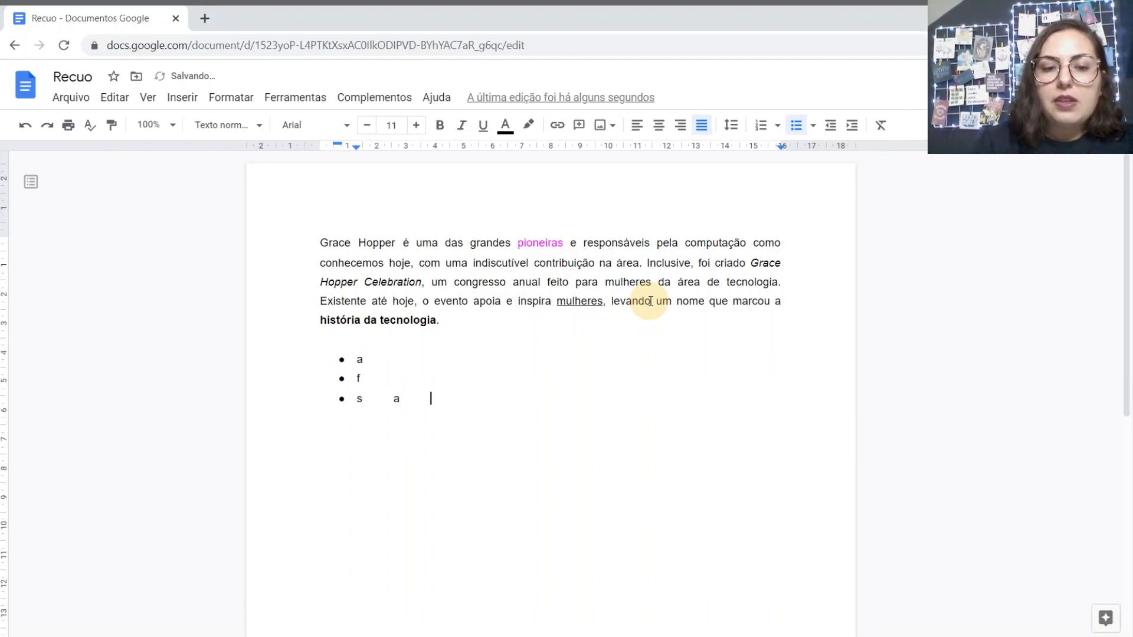
Extend the third bullet with the tab-spaced letters "g", "a", "a" and "f", ending with another tab
key(Tab)
text(a)
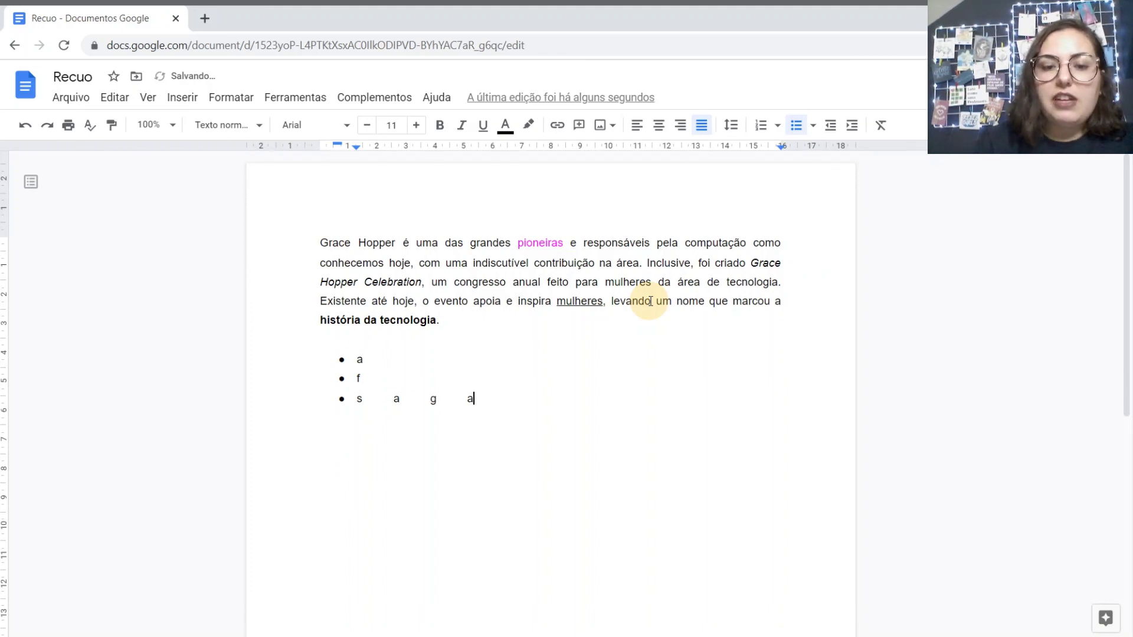
key(Tab)
text(a)
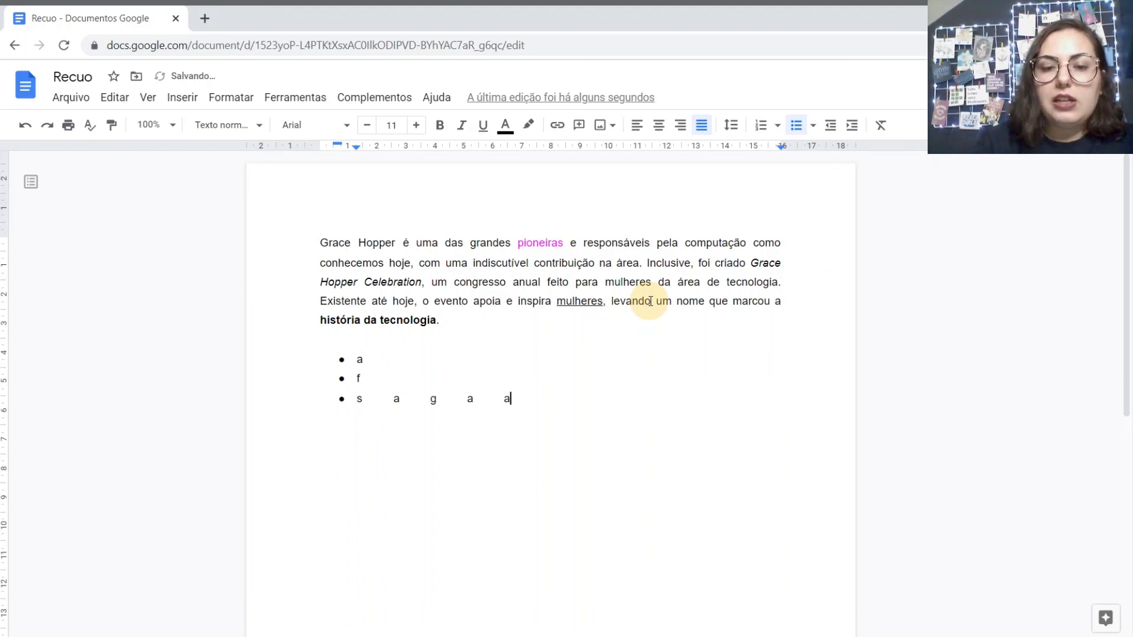
key(Tab)
text(f)
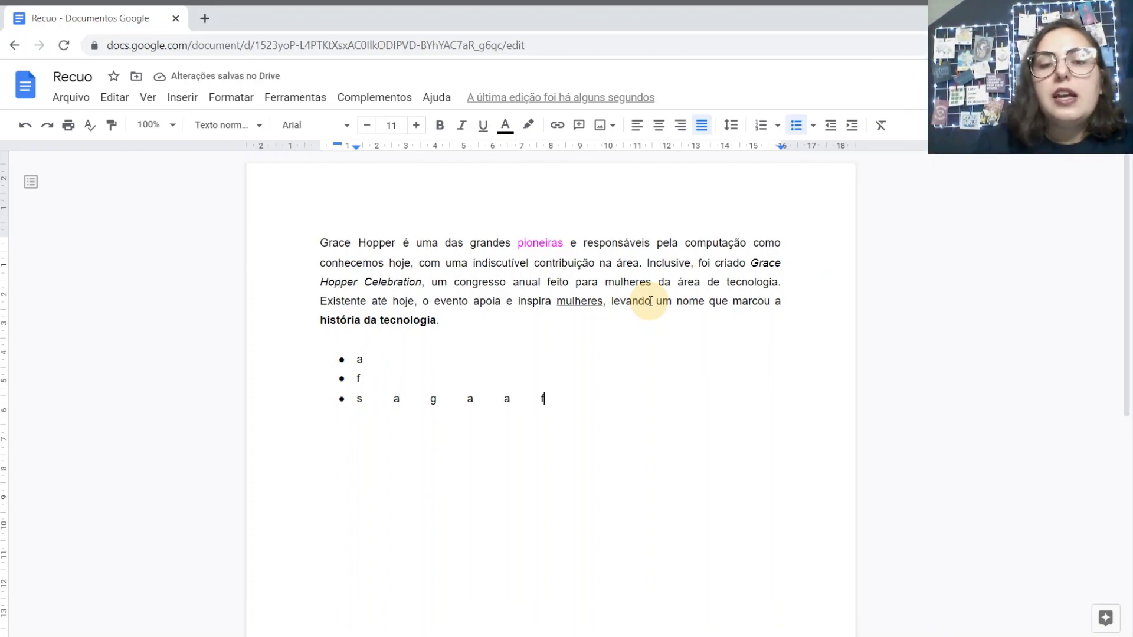
key(Tab)
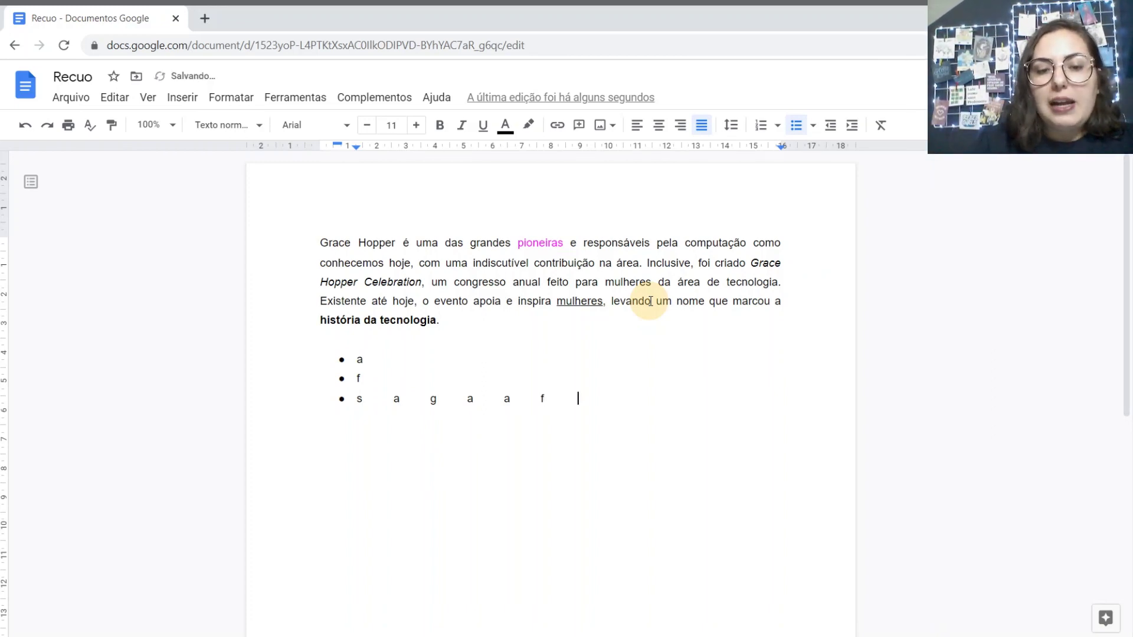